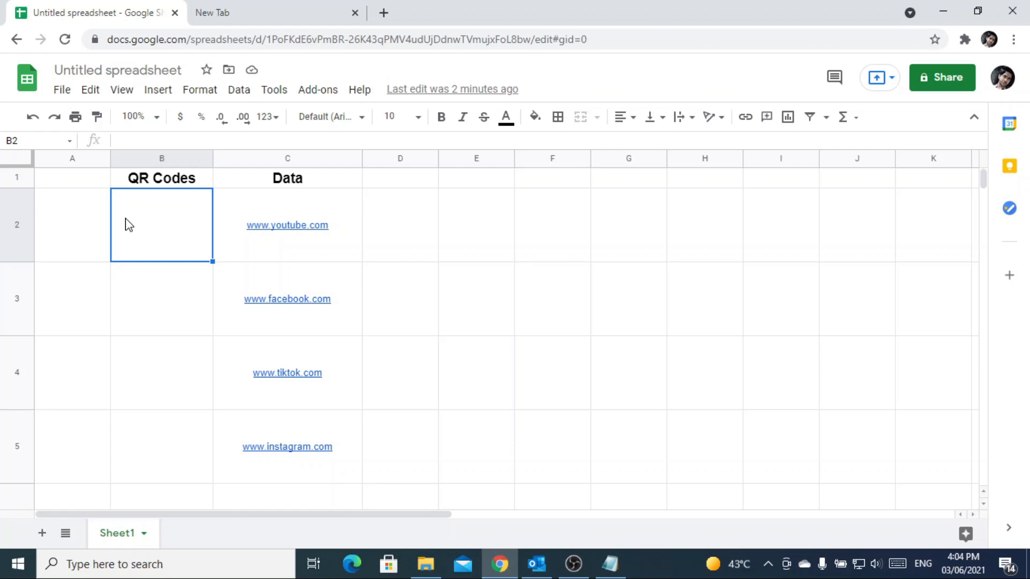
Begin an =image formula in cell B2 under the QR Codes heading.
{"action": "type", "text": "="}
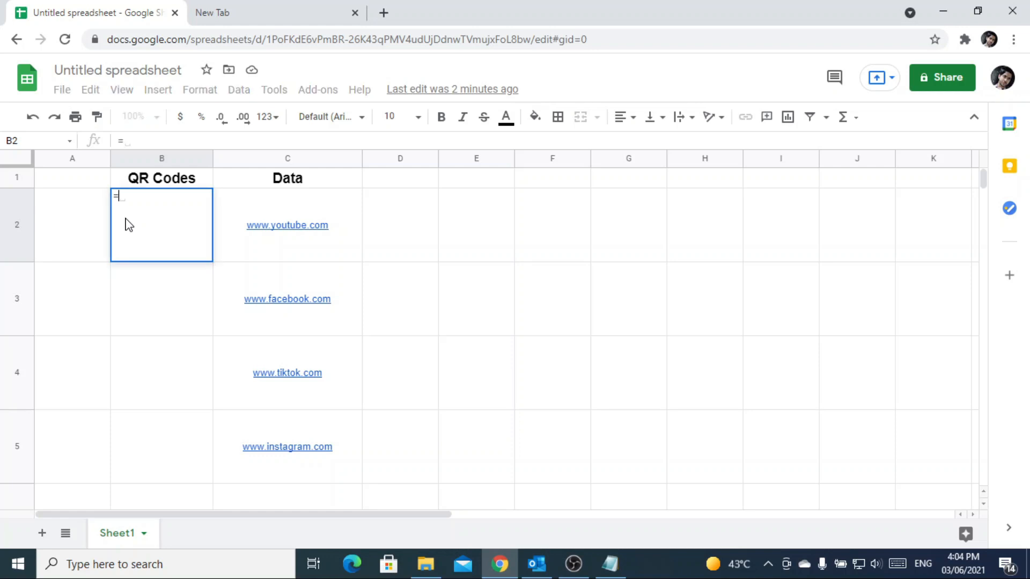
{"action": "type", "text": "i"}
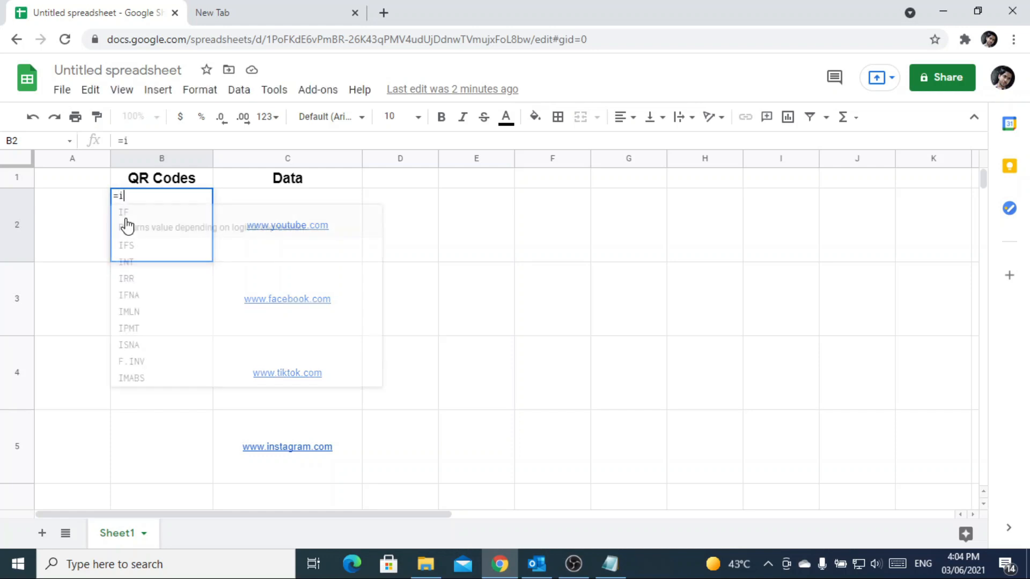
{"action": "type", "text": "ma"}
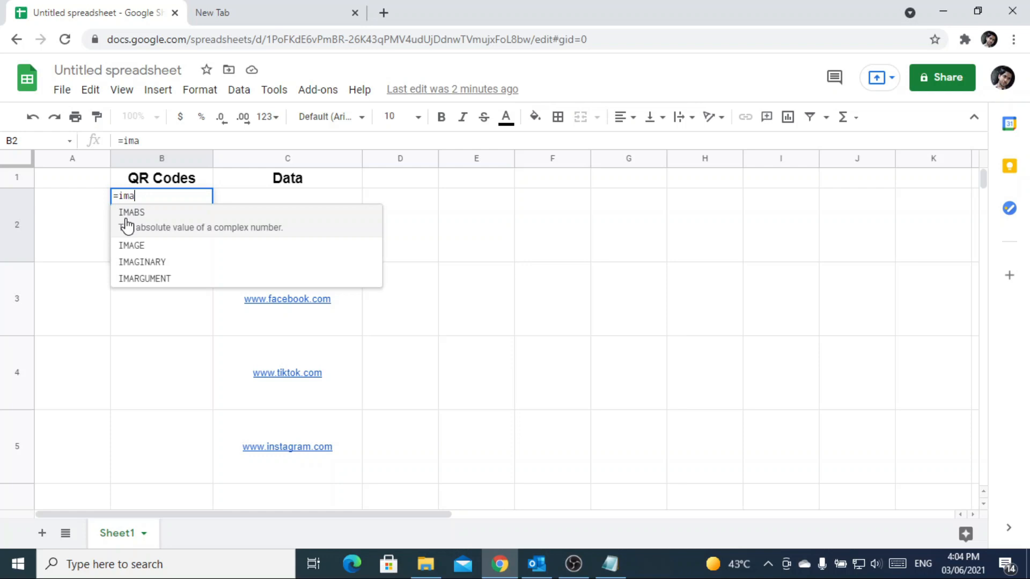
{"action": "type", "text": "ge"}
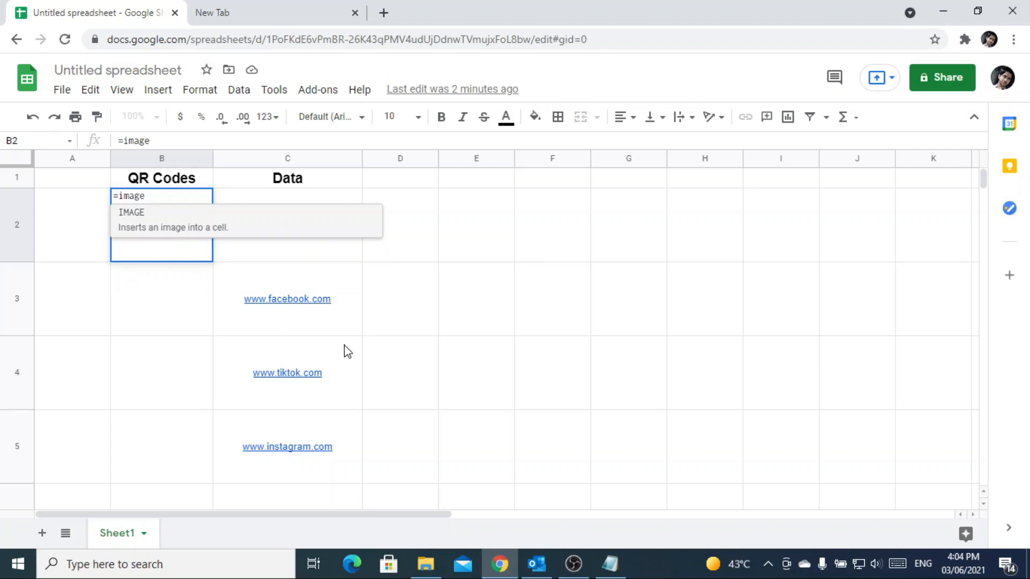
{"action": "left_click", "coordinate": [612, 564]}
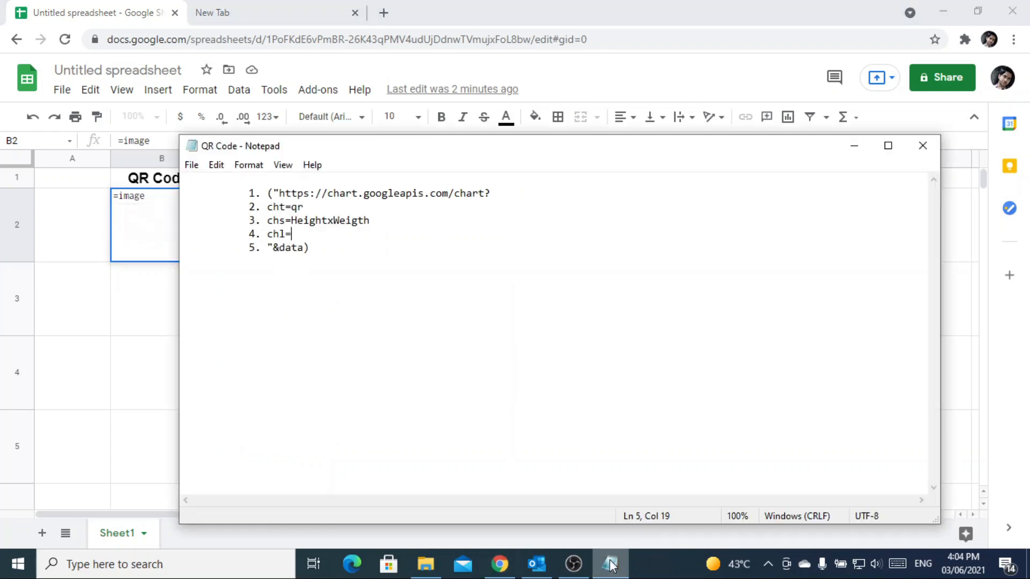
{"action": "left_click", "coordinate": [270, 193]}
{"action": "type", "text": "\""}
{"action": "left_click_drag", "start_coordinate": [270, 193], "coordinate": [493, 188]}
{"action": "key", "text": "ctrl+c"}
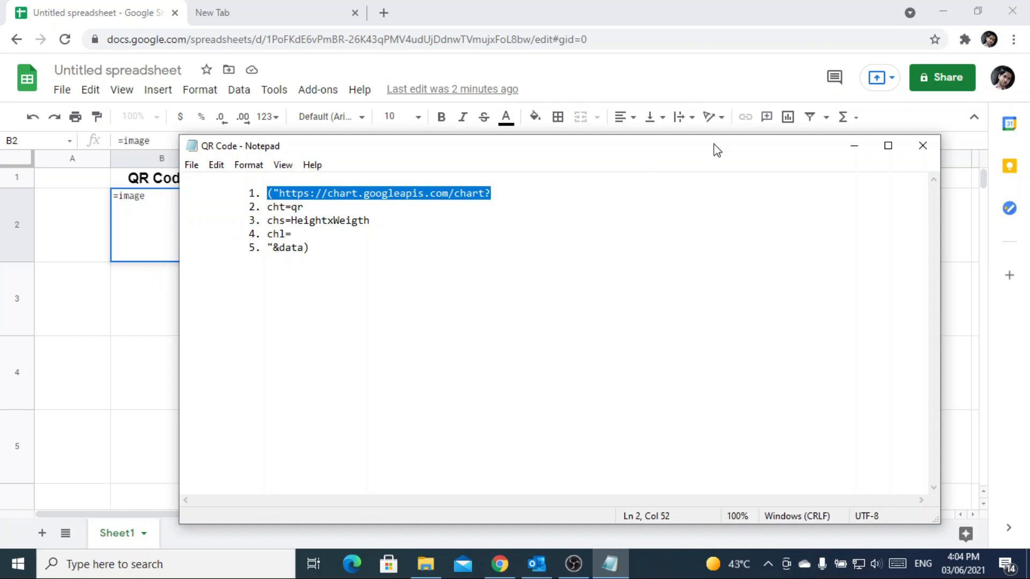
{"action": "left_click", "coordinate": [852, 149]}
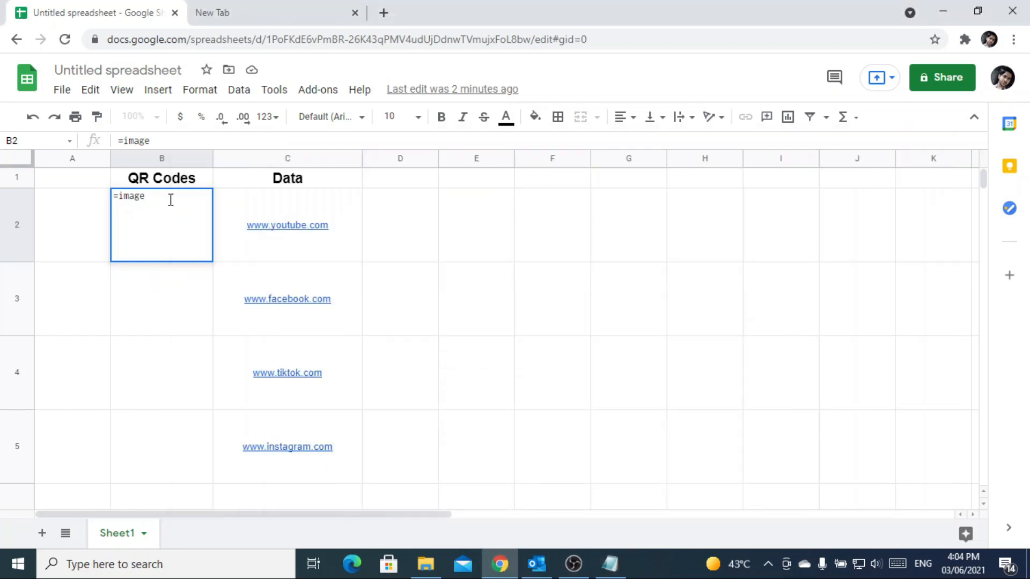
{"action": "type", "text": "("}
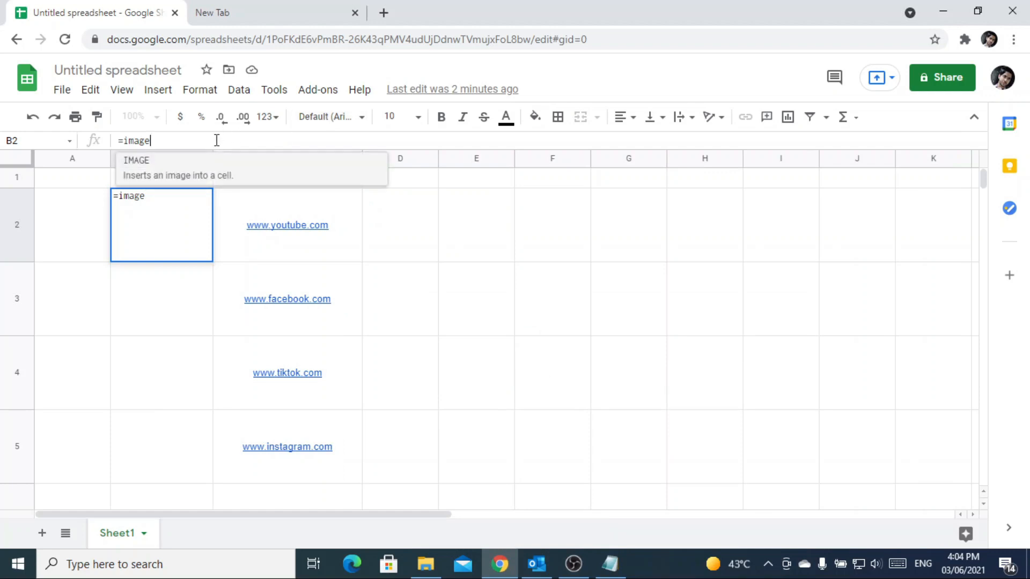
{"action": "key", "text": "ctrl+v"}
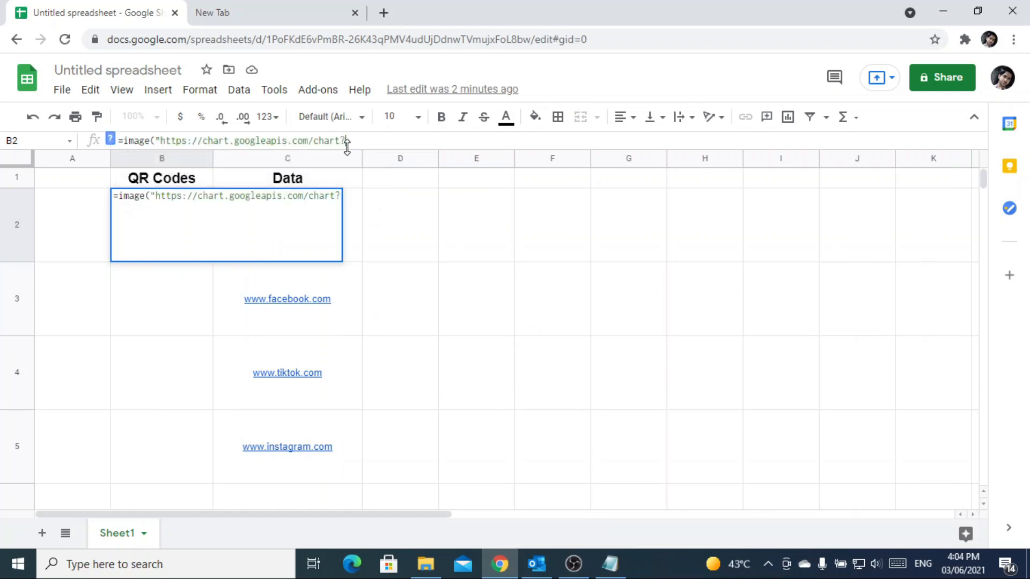
Copy cht=qr from the Notepad notes and append it to the URL in the B2 formula.
{"action": "left_click", "coordinate": [604, 572]}
{"action": "left_click", "coordinate": [304, 246]}
{"action": "left_click_drag", "start_coordinate": [269, 209], "coordinate": [329, 210]}
{"action": "key", "text": "ctrl+c"}
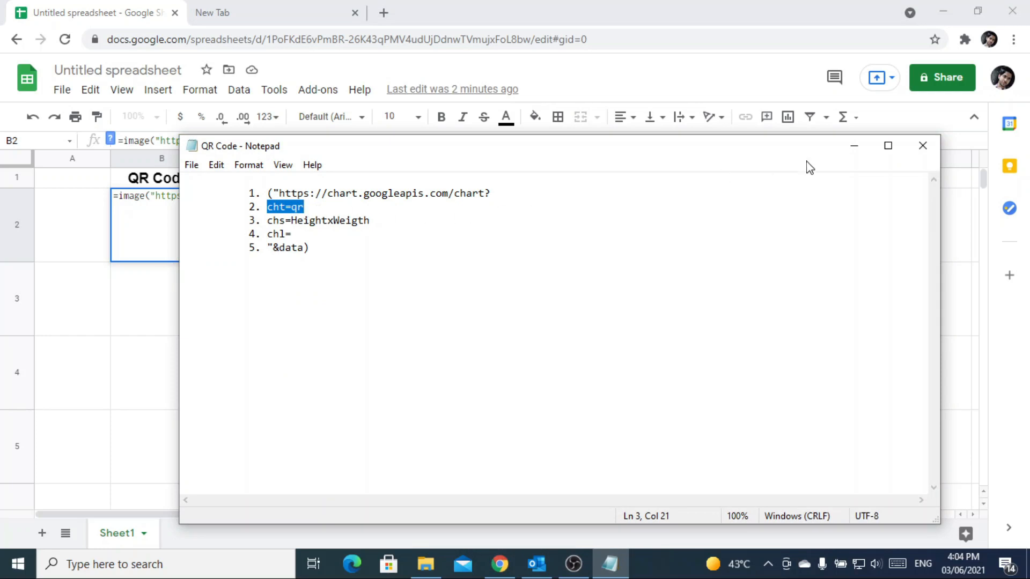
{"action": "left_click", "coordinate": [854, 145]}
{"action": "key", "text": "ctrl+v"}
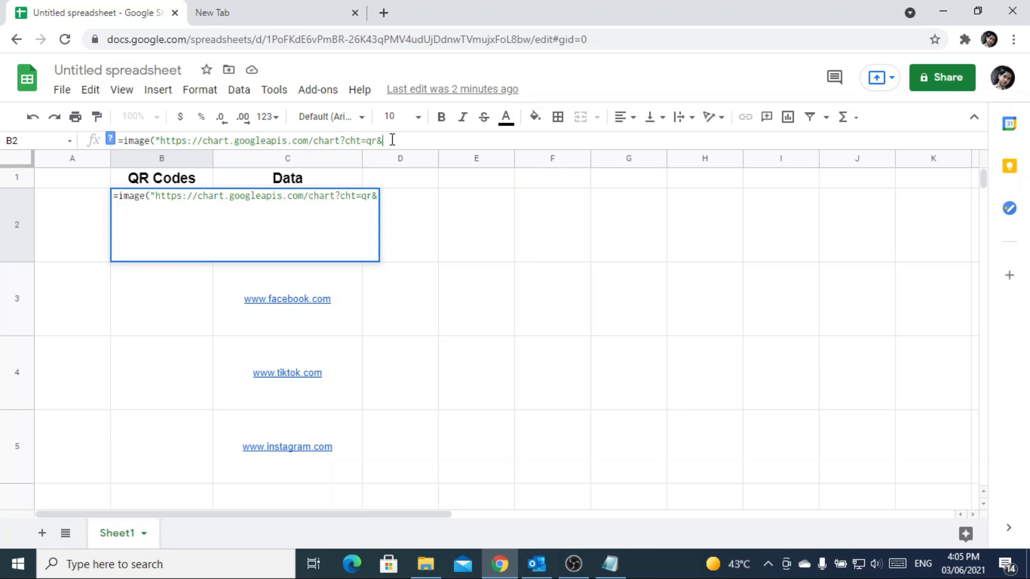
Copy chs=HeightxWeigth from the Notepad notes and append it to the B2 formula after an & separator.
{"action": "key", "text": "alt+Tab"}
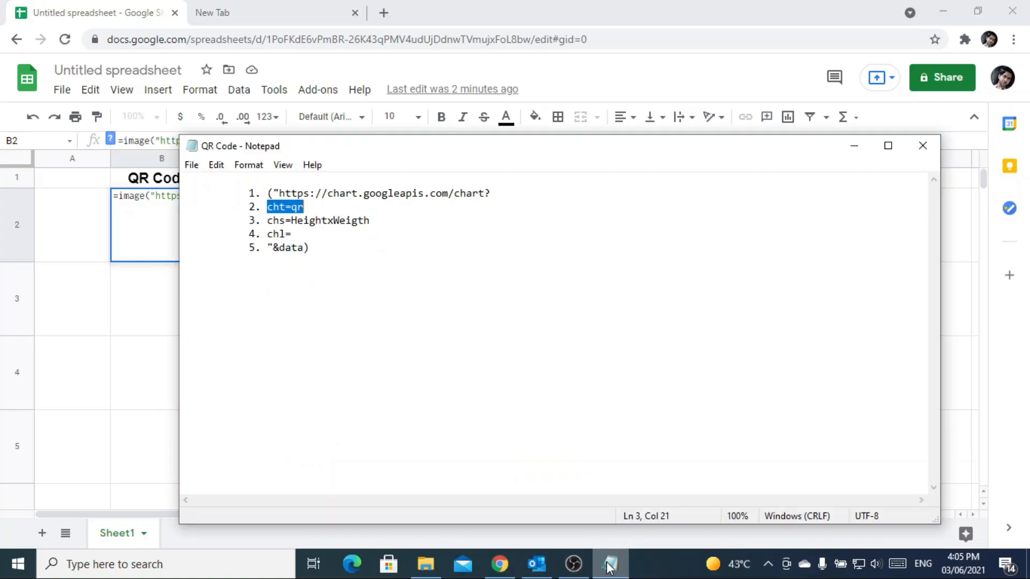
{"action": "left_click", "coordinate": [267, 220]}
{"action": "left_click_drag", "start_coordinate": [268, 220], "coordinate": [372, 220]}
{"action": "key", "text": "ctrl+c"}
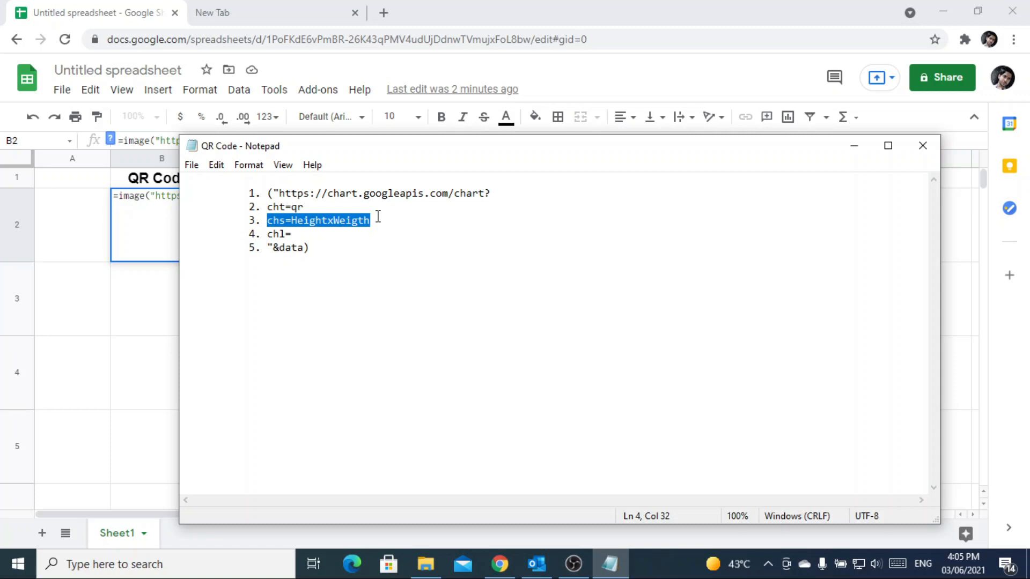
{"action": "left_click", "coordinate": [855, 147]}
{"action": "type", "text": "&"}
{"action": "key", "text": "ctrl+v"}
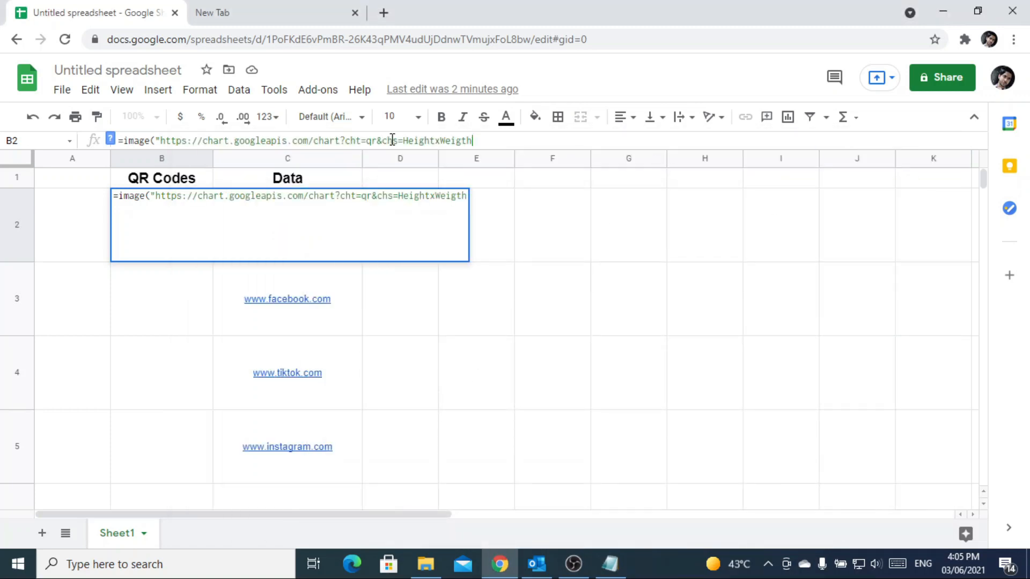
Replace the Height placeholder in the formula's chs parameter with 500.
{"action": "mouse_move", "coordinate": [432, 138]}
{"action": "left_mouse_down"}
{"action": "mouse_move", "coordinate": [452, 139]}
{"action": "mouse_move", "coordinate": [413, 140]}
{"action": "left_mouse_up"}
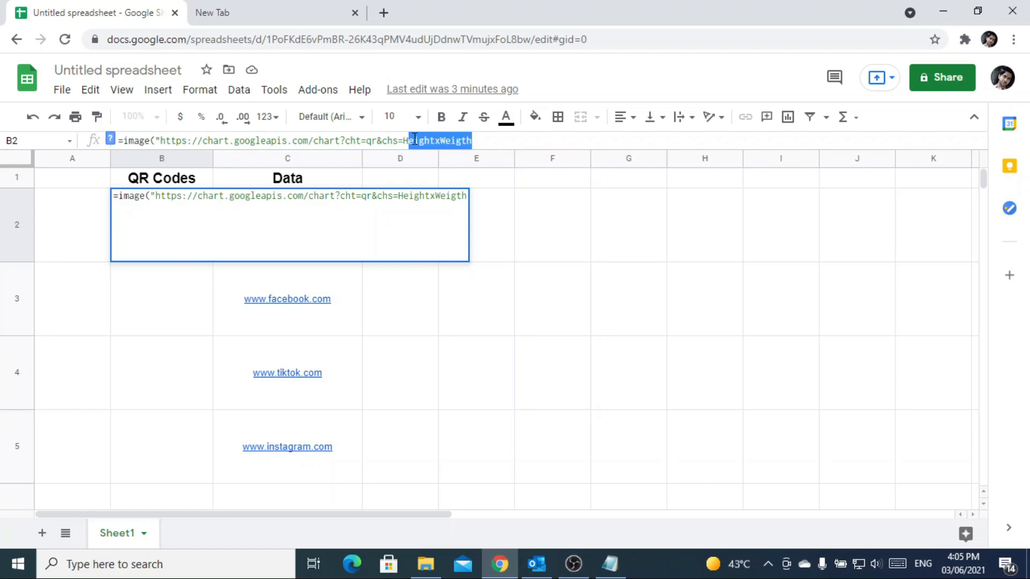
{"action": "left_click", "coordinate": [475, 141]}
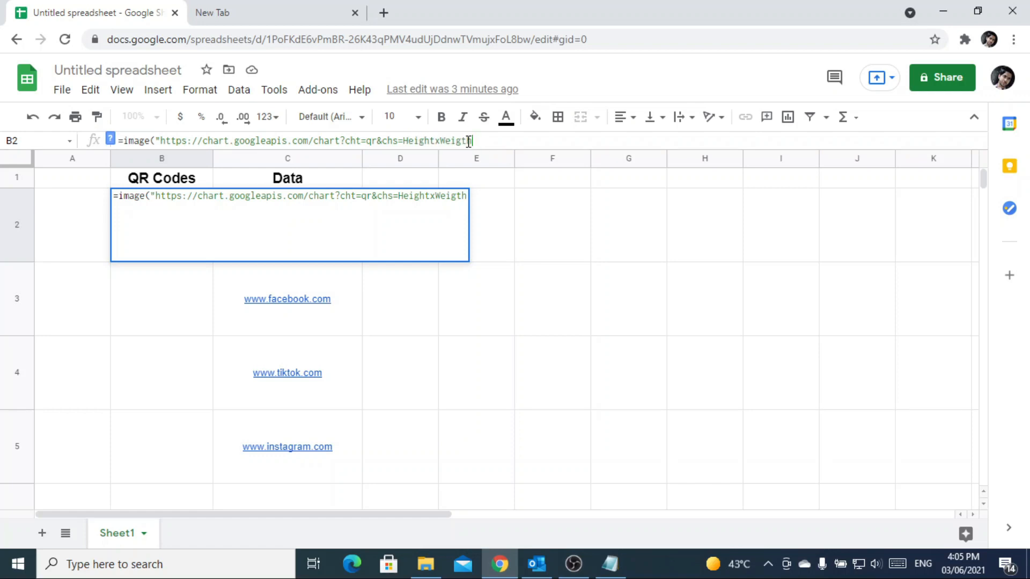
{"action": "left_click", "coordinate": [432, 140]}
{"action": "key", "text": "BackSpace"}
{"action": "key", "text": "BackSpace"}
{"action": "key", "text": "BackSpace"}
{"action": "key", "text": "BackSpace"}
{"action": "key", "text": "BackSpace"}
{"action": "key", "text": "BackSpace"}
{"action": "type", "text": "50"}
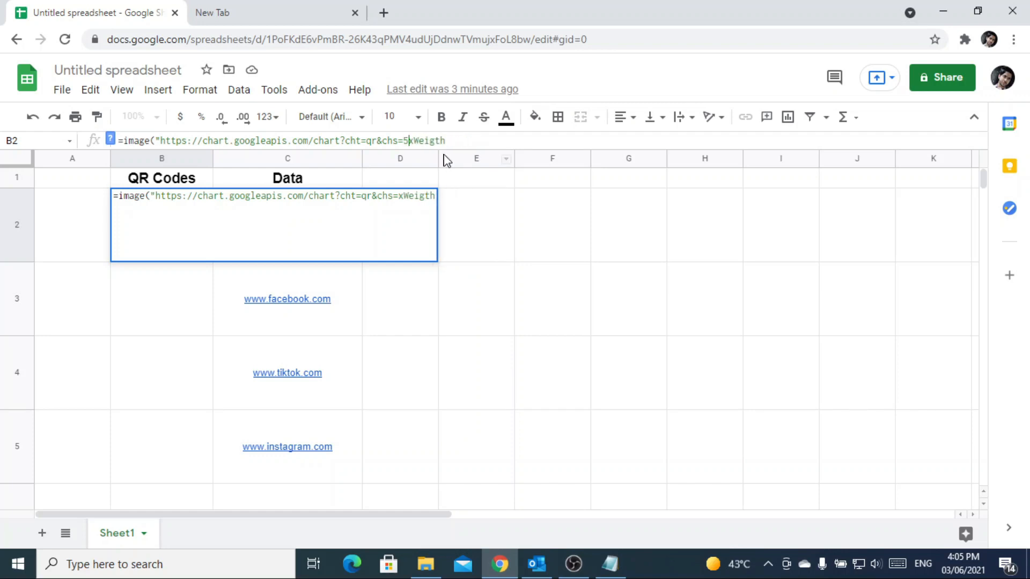
{"action": "type", "text": "0"}
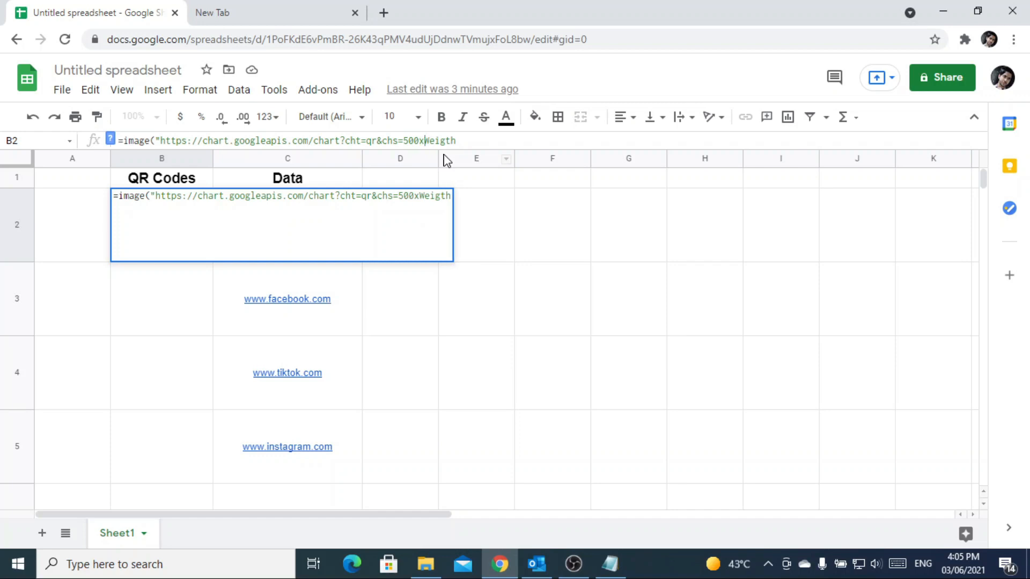
Replace the Weigth placeholder in the formula's chs parameter with 500.
{"action": "key", "text": "BackSpace"}
{"action": "key", "text": "BackSpace"}
{"action": "key", "text": "BackSpace"}
{"action": "key", "text": "BackSpace"}
{"action": "key", "text": "BackSpace"}
{"action": "key", "text": "BackSpace"}
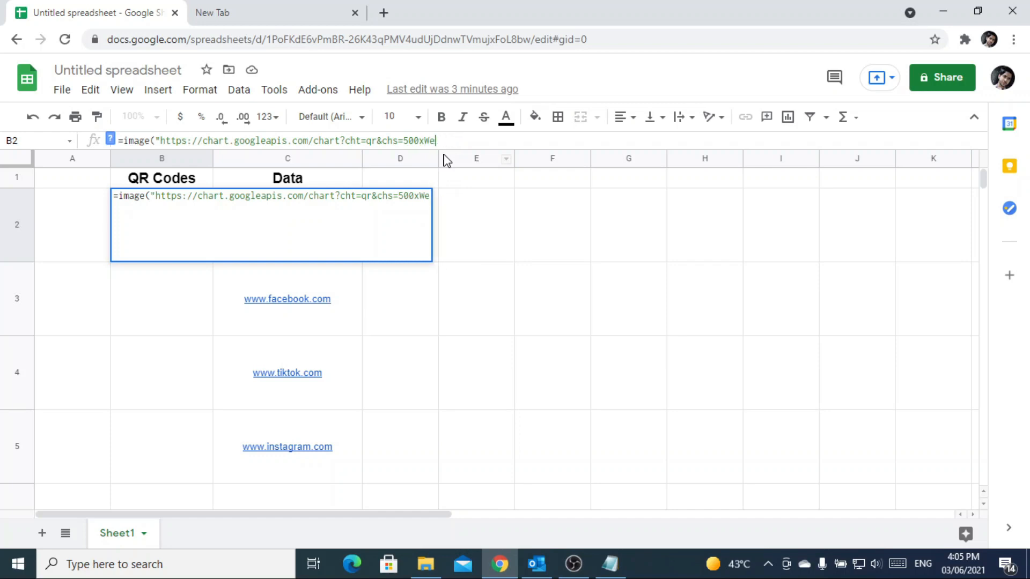
{"action": "type", "text": "500"}
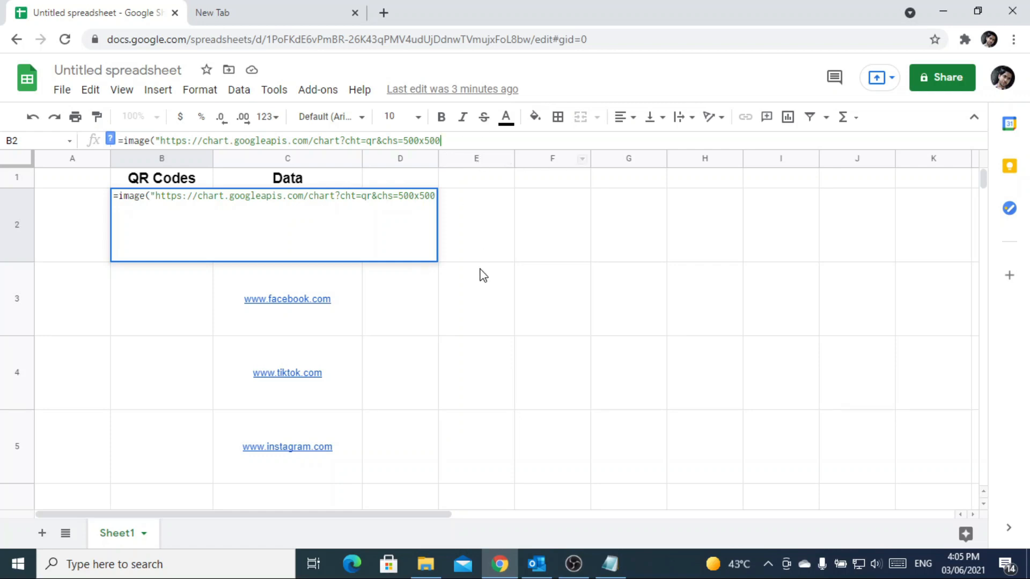
Copy chl= from the Notepad notes and append it to the B2 formula after an & separator.
{"action": "left_click", "coordinate": [610, 570]}
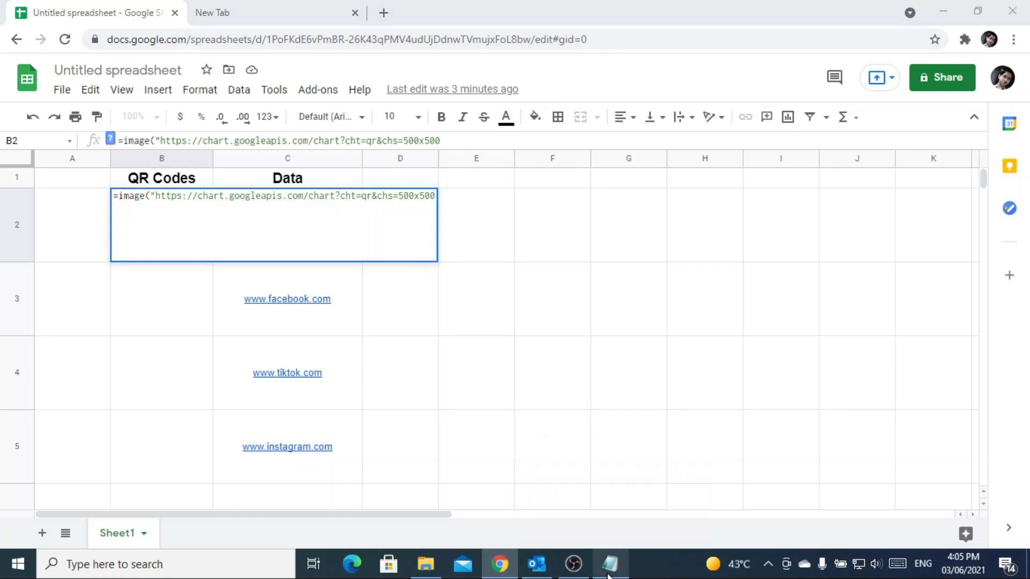
{"action": "left_click_drag", "start_coordinate": [269, 232], "coordinate": [295, 234]}
{"action": "key", "text": "ctrl+c"}
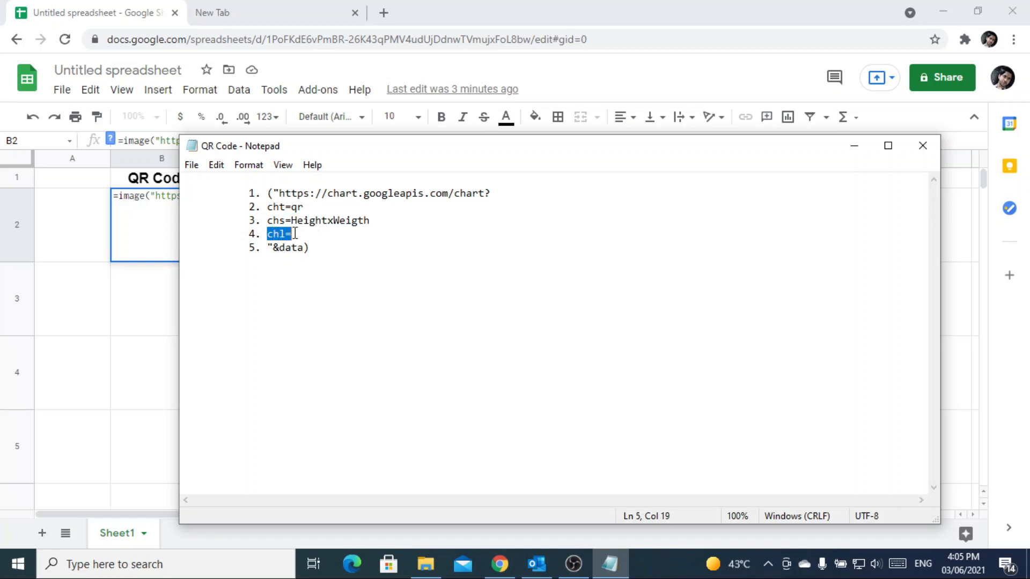
{"action": "left_click", "coordinate": [854, 145]}
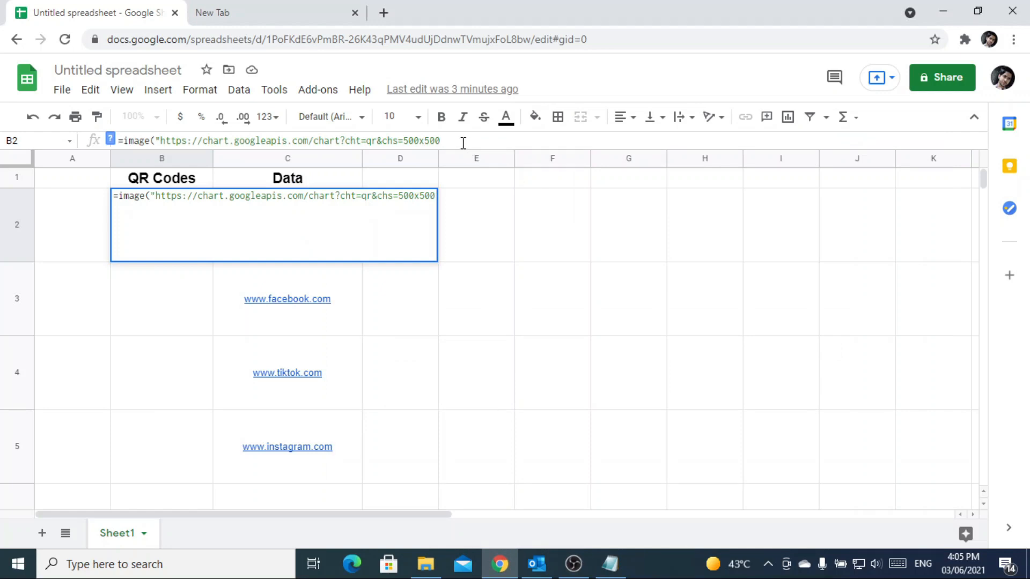
{"action": "type", "text": "&"}
{"action": "key", "text": "ctrl+v"}
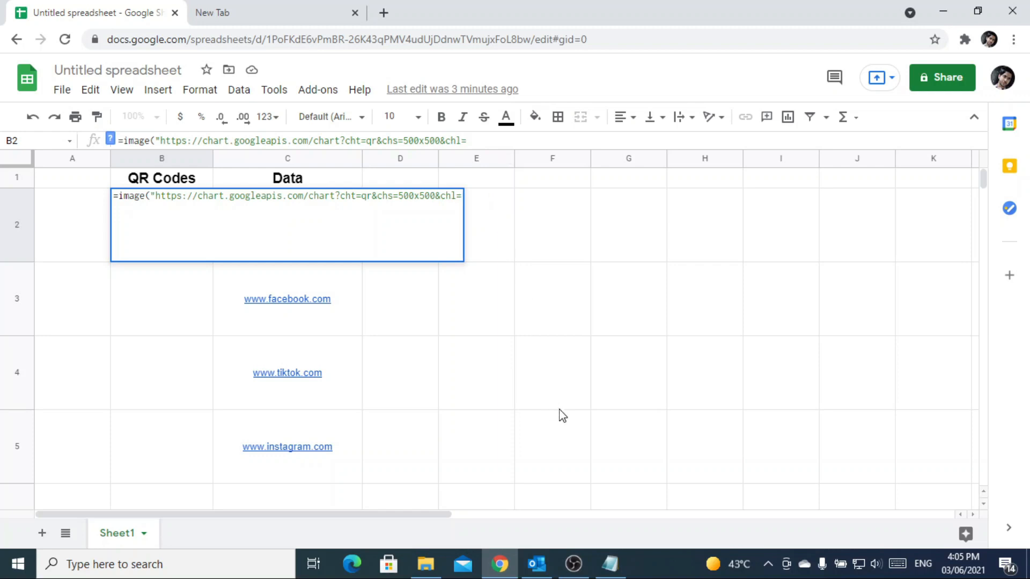
Append the closing part "&data) from the Notepad notes to the end of the B2 formula.
{"action": "left_click", "coordinate": [610, 572]}
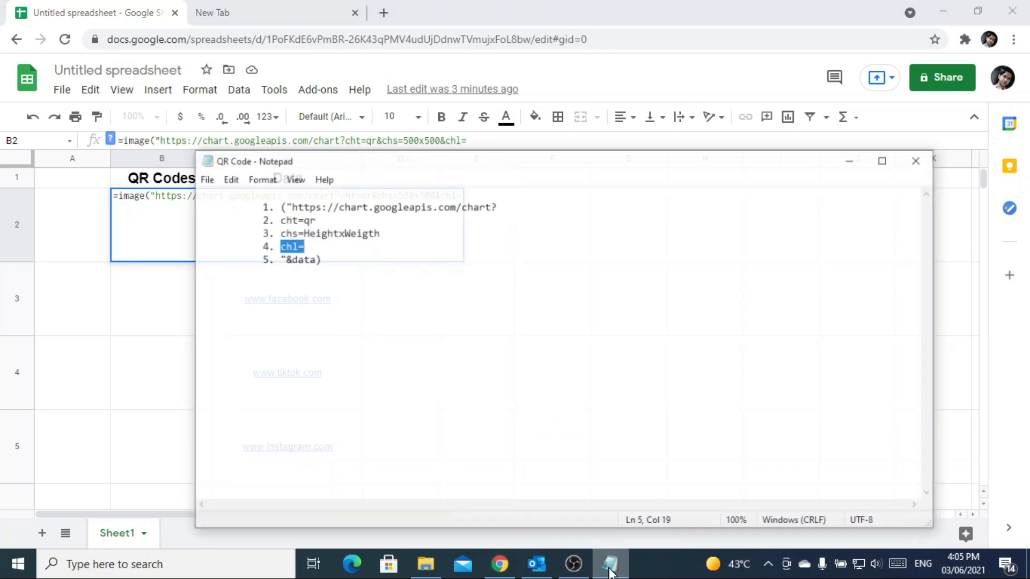
{"action": "left_click_drag", "start_coordinate": [269, 245], "coordinate": [318, 247]}
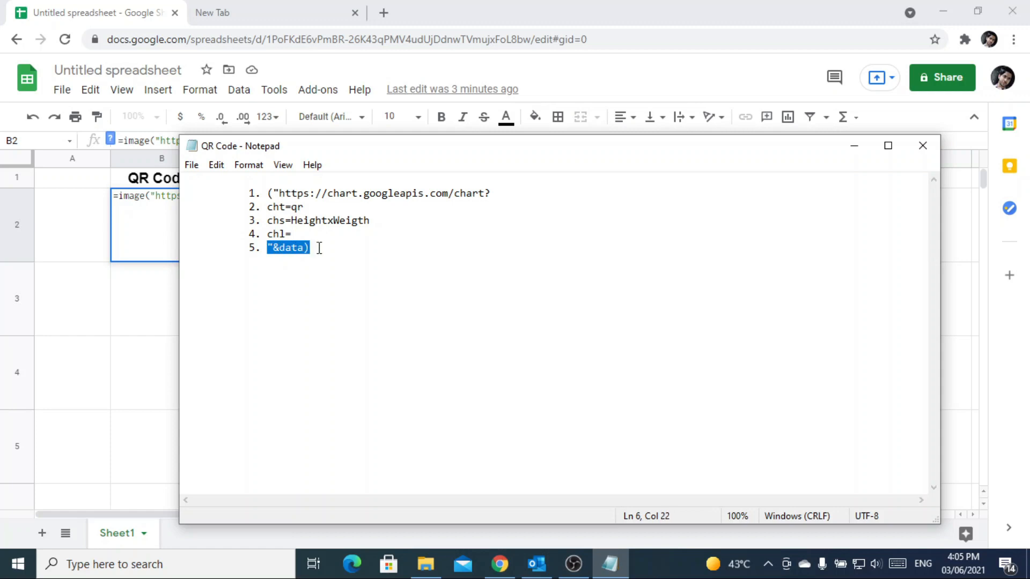
{"action": "left_click", "coordinate": [854, 145]}
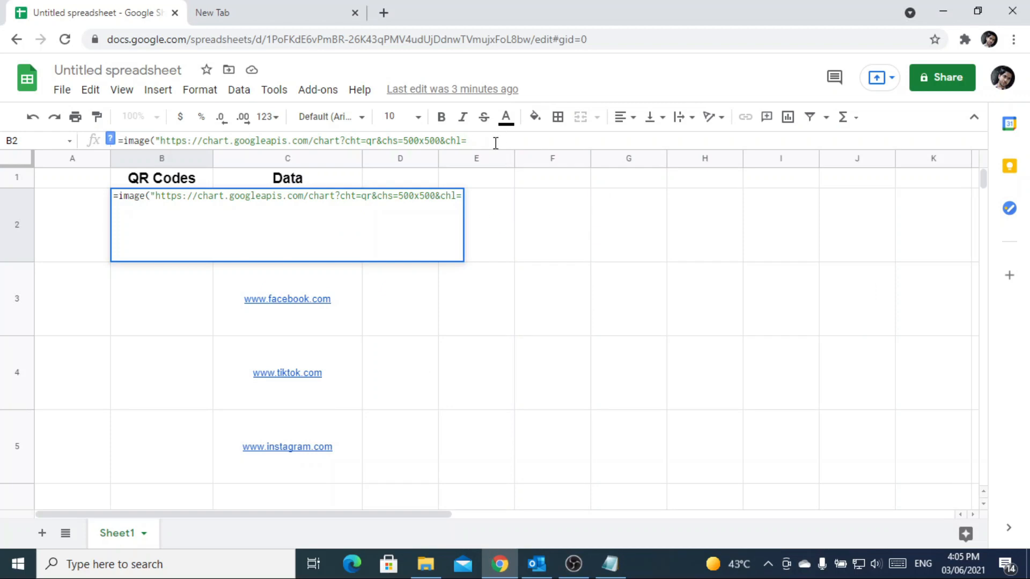
{"action": "type", "text": "\"&data)"}
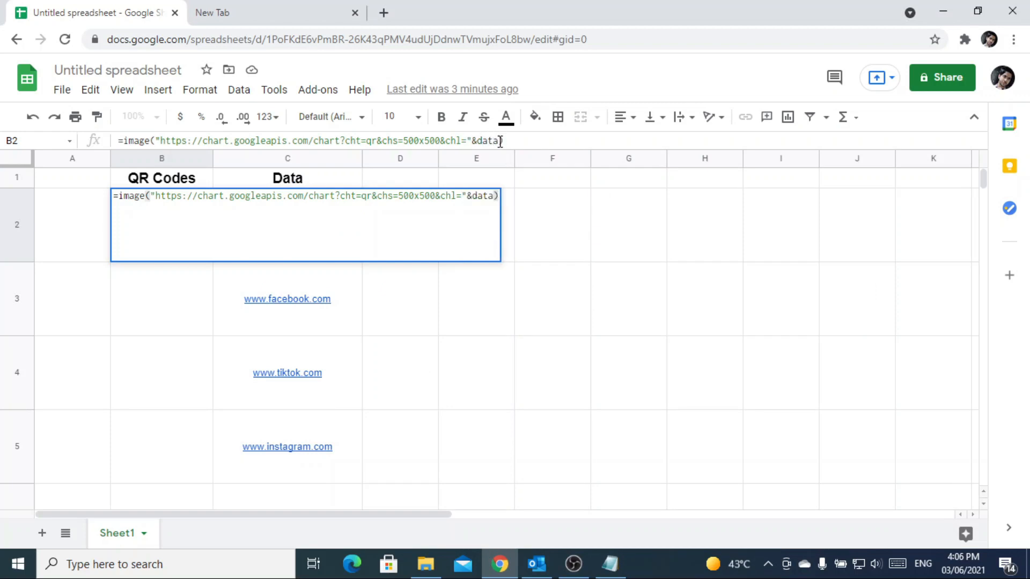
Replace the data placeholder in the formula with the cell reference C2 and enter the finished formula in B2.
{"action": "key", "text": "BackSpace"}
{"action": "key", "text": "BackSpace"}
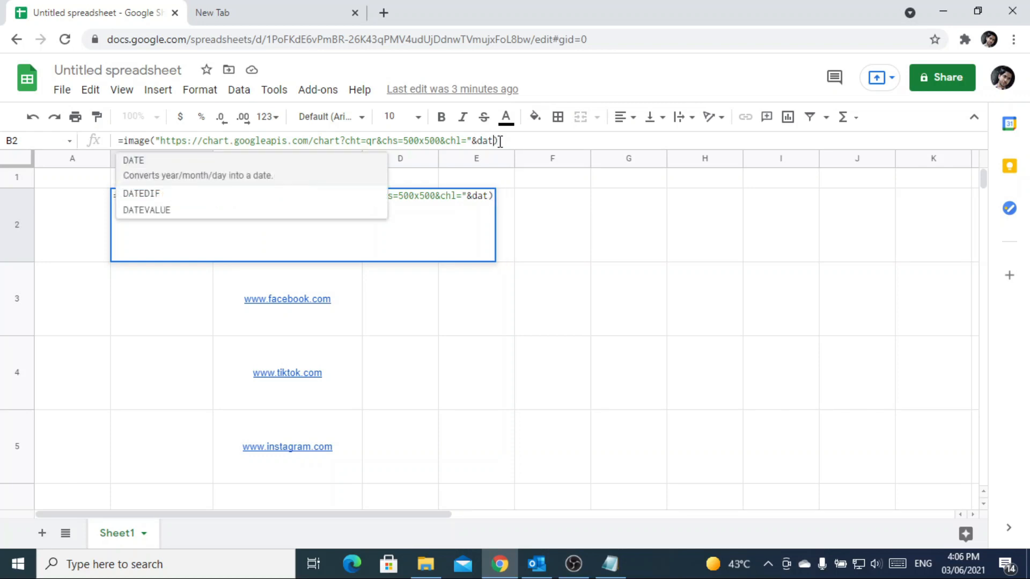
{"action": "key", "text": "BackSpace"}
{"action": "key", "text": "BackSpace"}
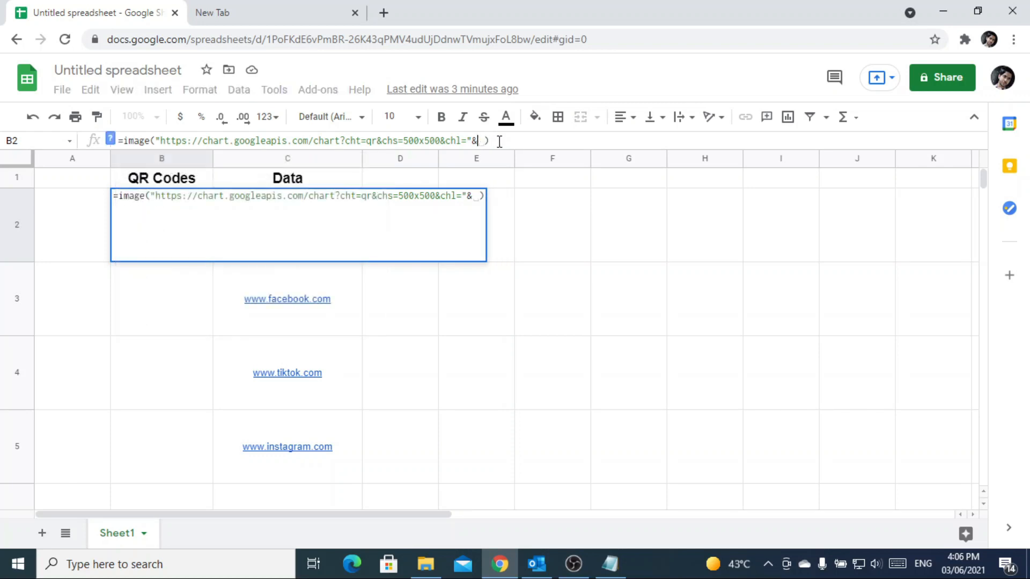
{"action": "mouse_move", "coordinate": [303, 291]}
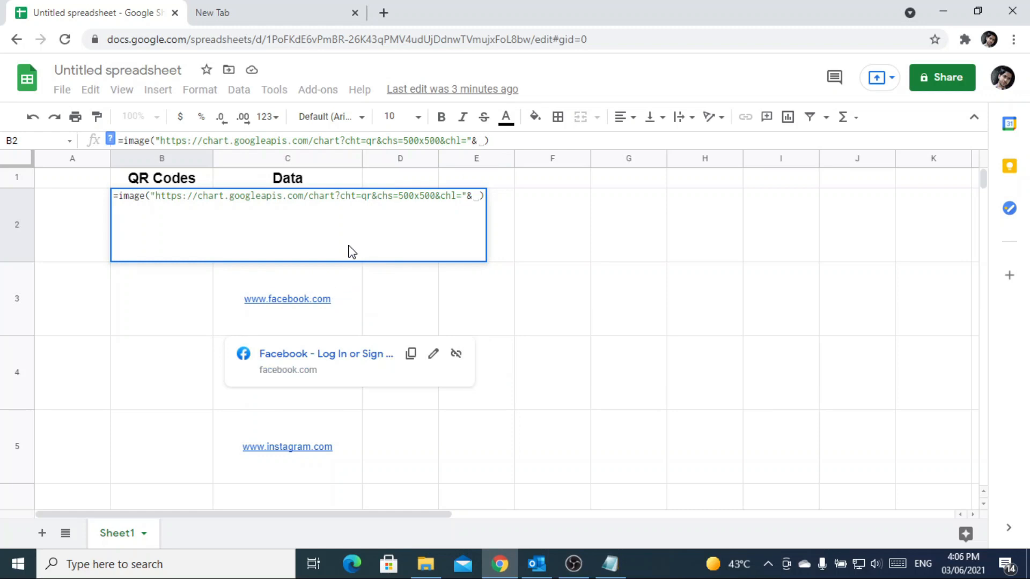
{"action": "type", "text": "C"}
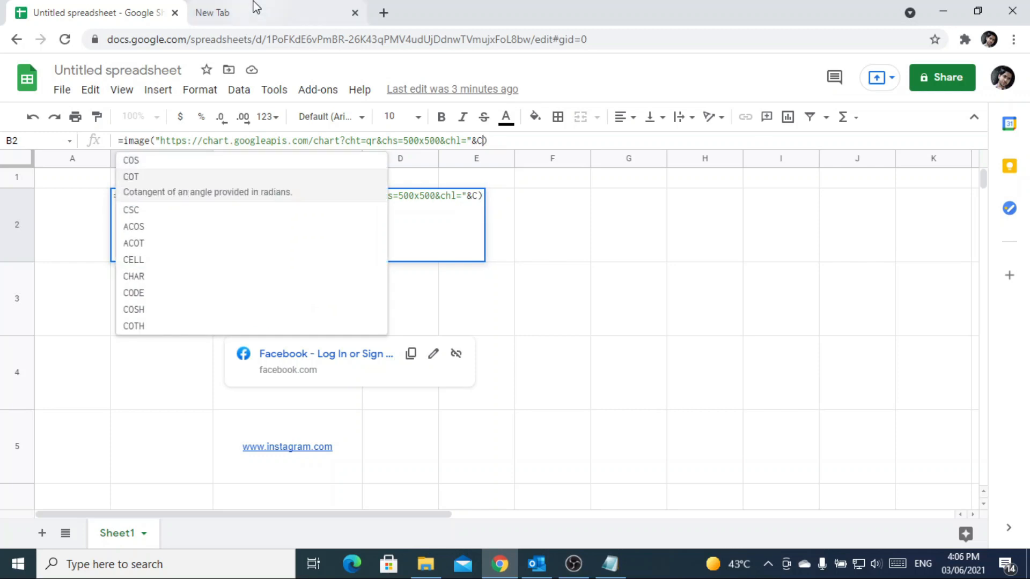
{"action": "type", "text": "2"}
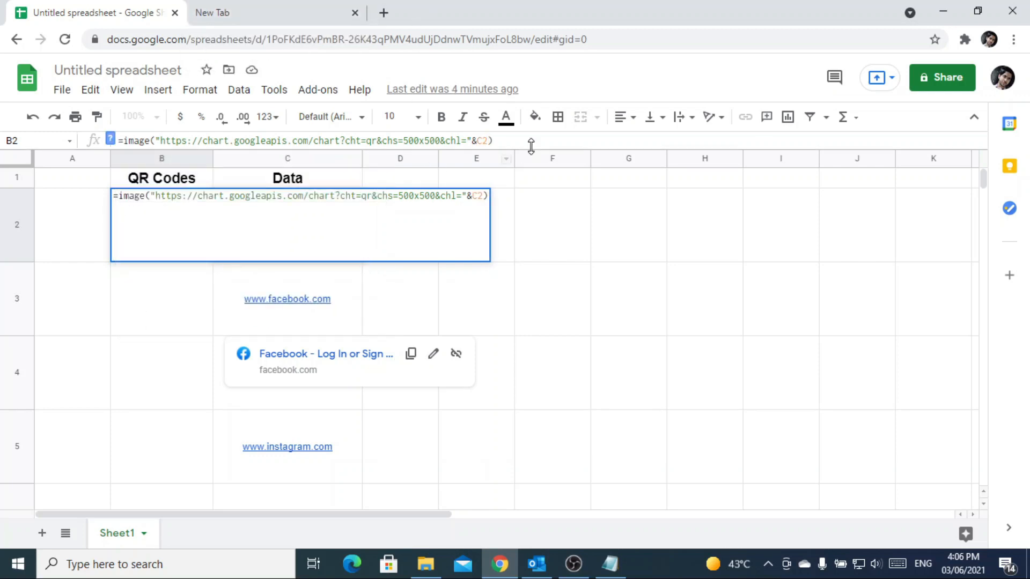
{"action": "left_click", "coordinate": [506, 141]}
{"action": "left_click", "coordinate": [492, 141]}
{"action": "left_click", "coordinate": [494, 140]}
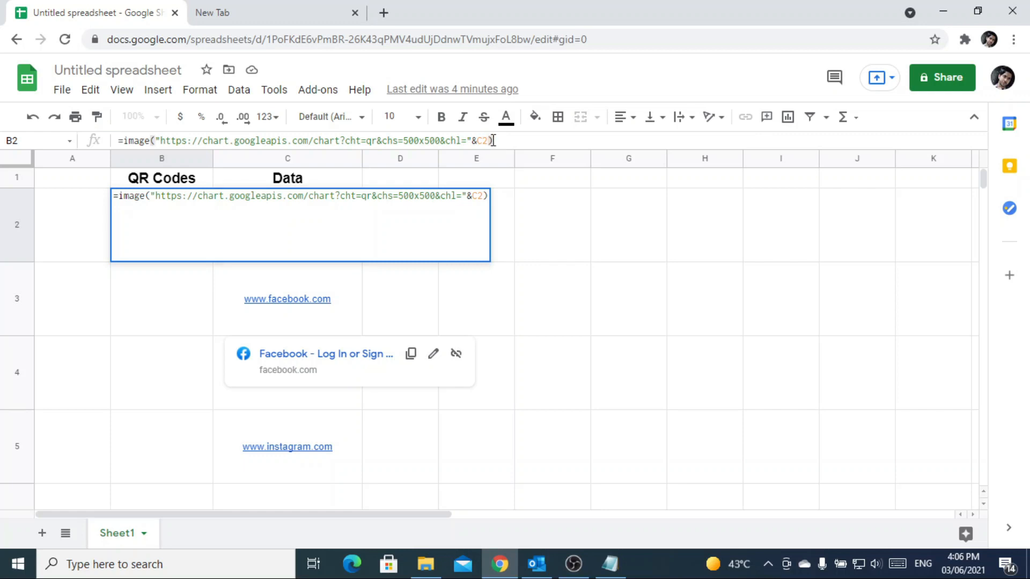
{"action": "key", "text": "Return"}
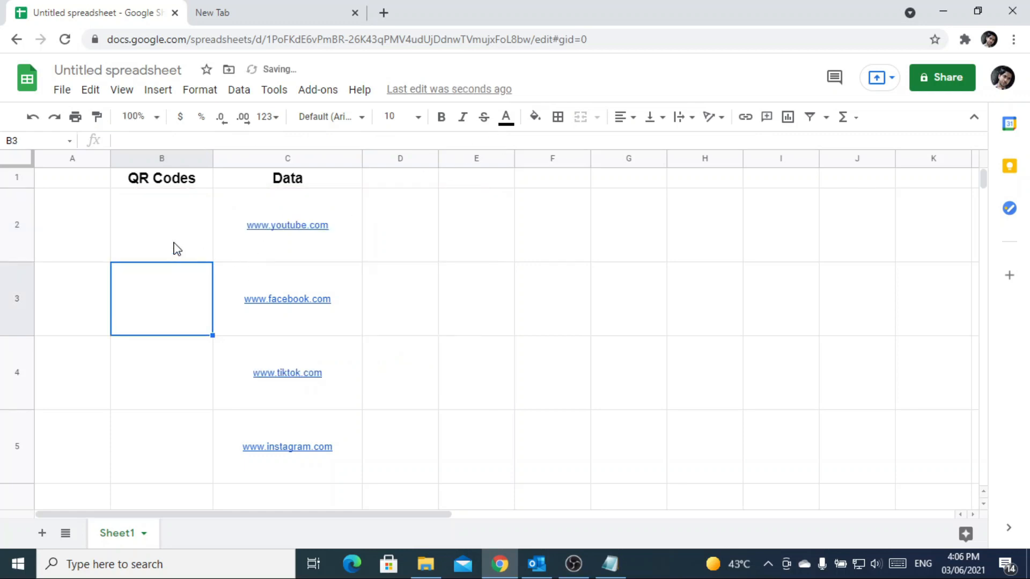
Center the QR code horizontally in cell B2.
{"action": "left_click", "coordinate": [177, 257]}
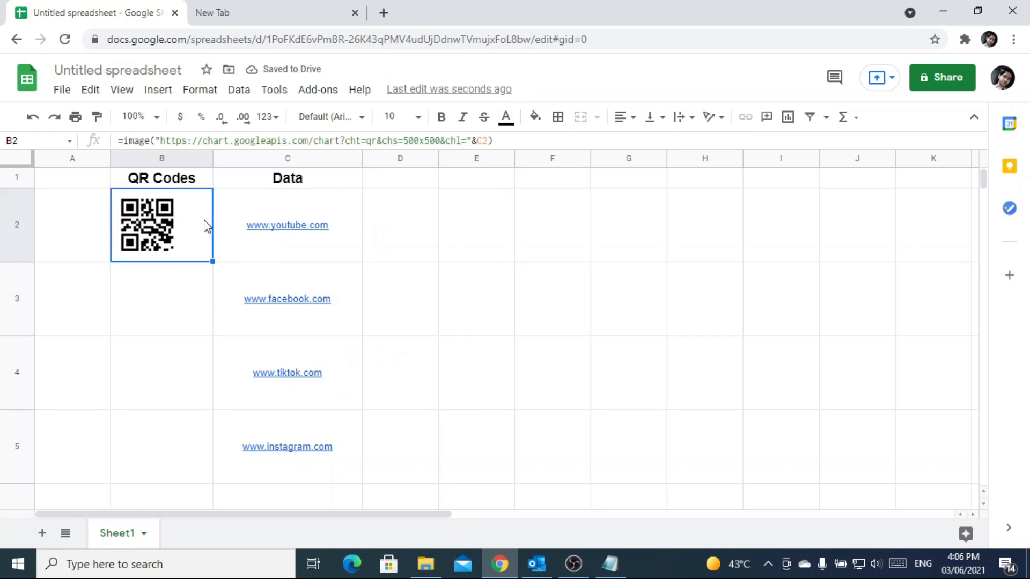
{"action": "left_click", "coordinate": [623, 117]}
{"action": "left_click", "coordinate": [638, 144]}
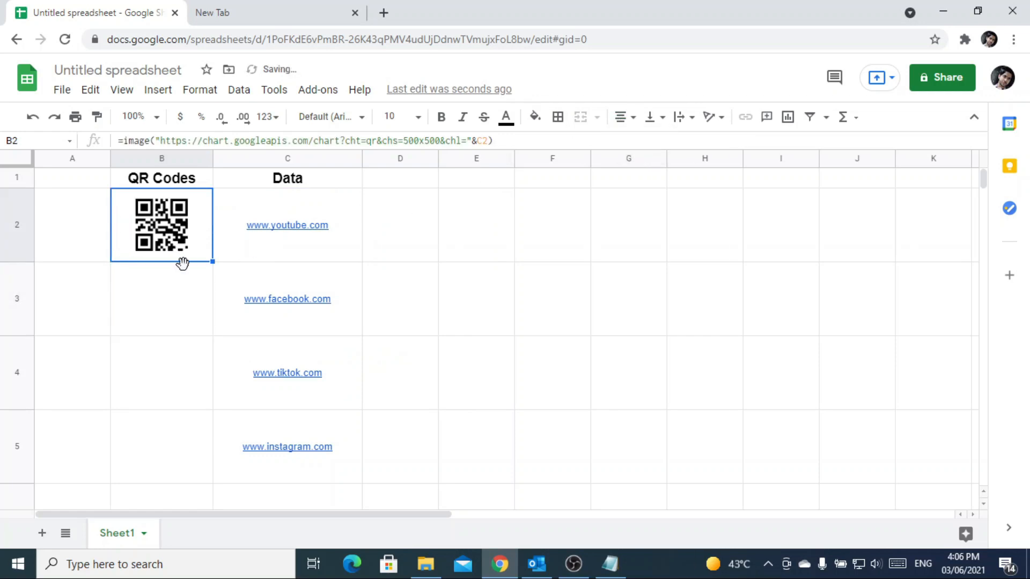
Fill the QR code formula from B2 down through B5 to cover the remaining links in the Data column.
{"action": "left_click", "coordinate": [169, 293]}
{"action": "left_click", "coordinate": [177, 246]}
{"action": "left_click_drag", "start_coordinate": [212, 263], "coordinate": [195, 478]}
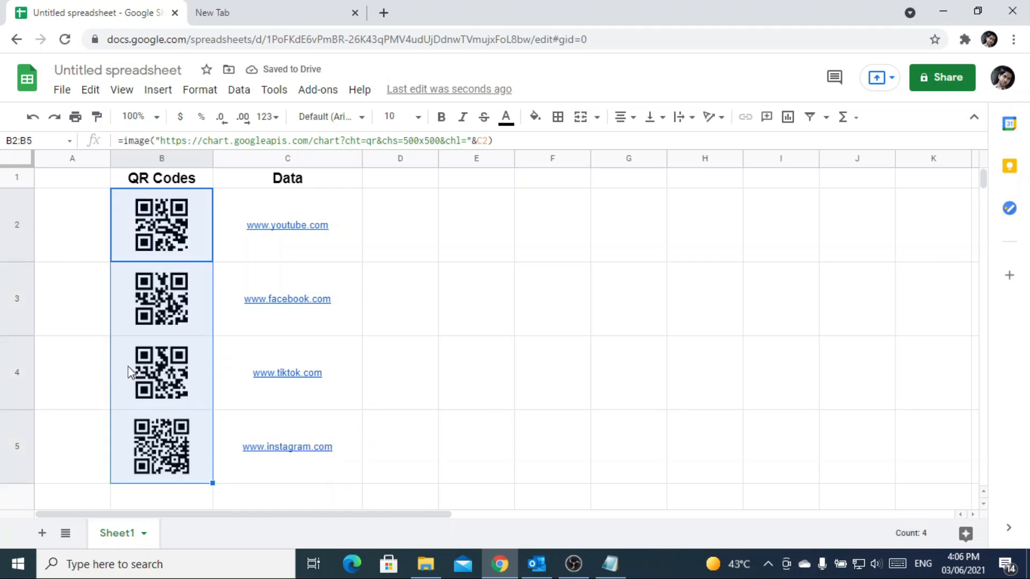
{"action": "left_click", "coordinate": [295, 351]}
{"action": "left_click", "coordinate": [88, 212]}
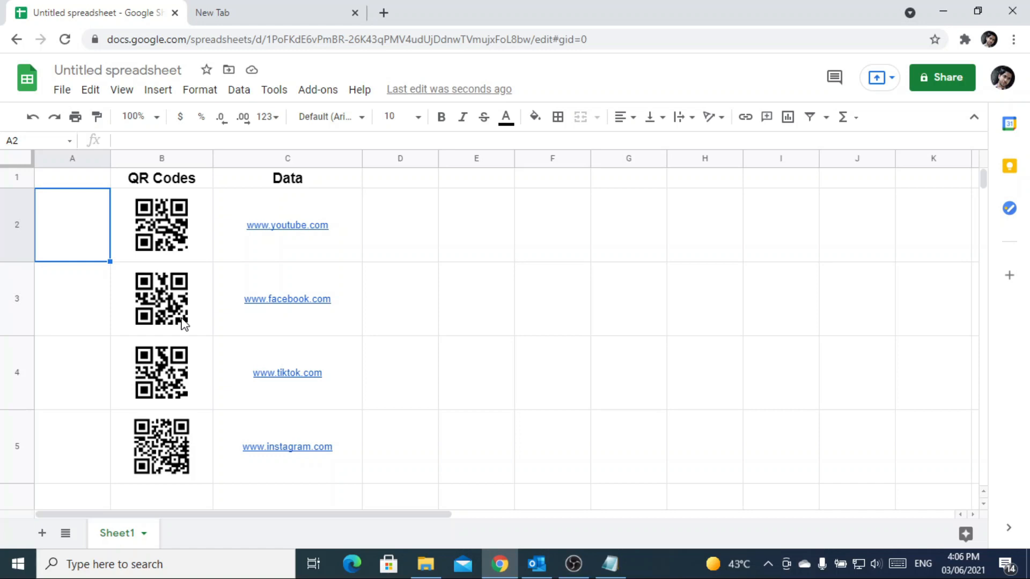
Set up a PDF download of the QR Codes and Data table, limiting the export to the selected cells B1:C5.
{"action": "left_click_drag", "start_coordinate": [161, 179], "coordinate": [270, 437]}
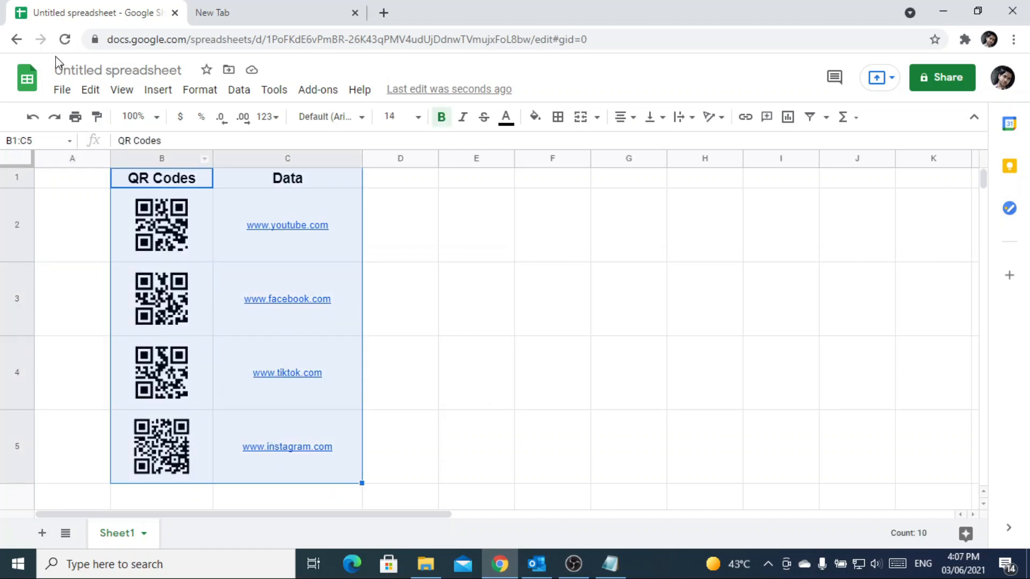
{"action": "left_click", "coordinate": [58, 94]}
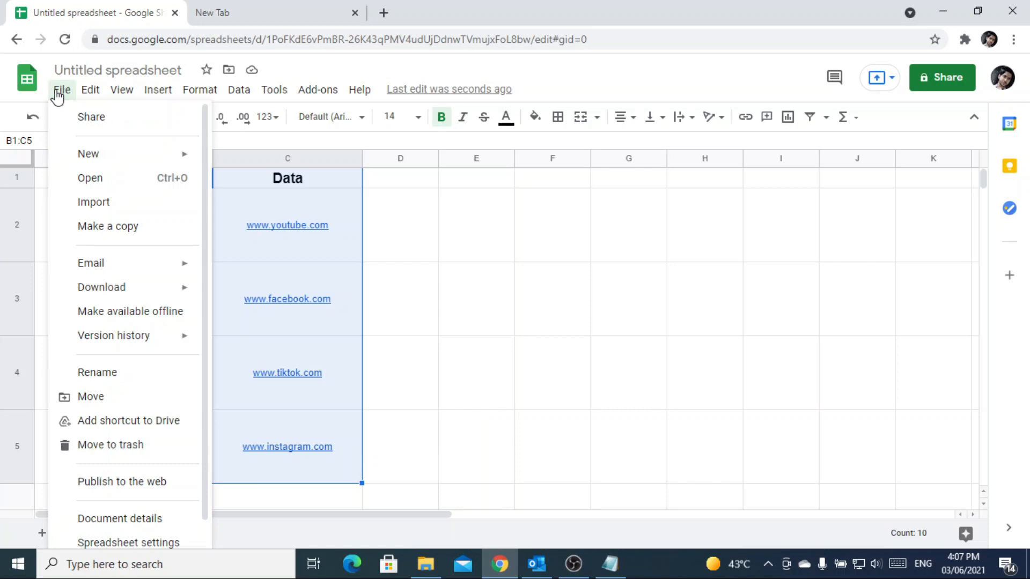
{"action": "mouse_move", "coordinate": [146, 291]}
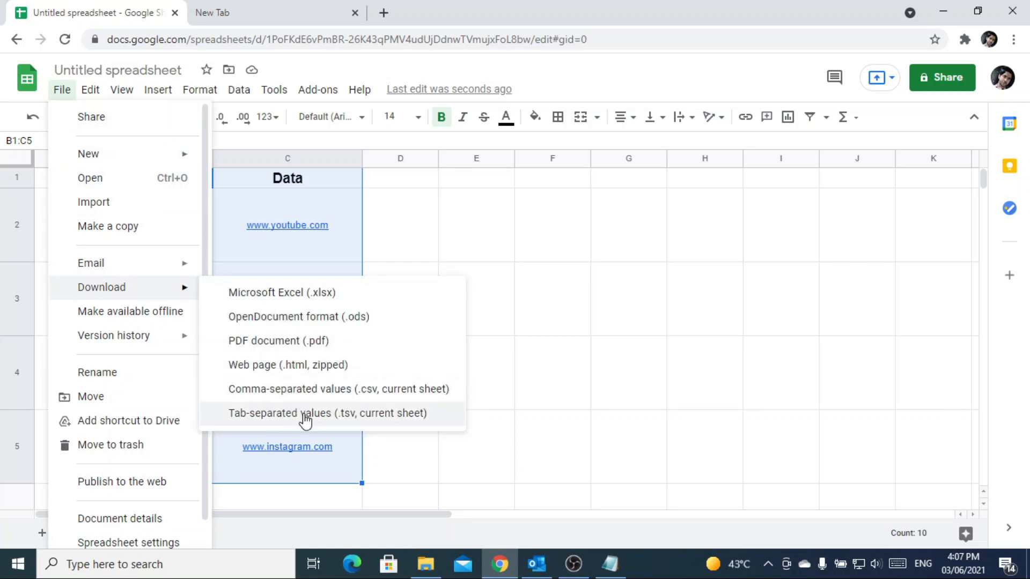
{"action": "left_click", "coordinate": [260, 342]}
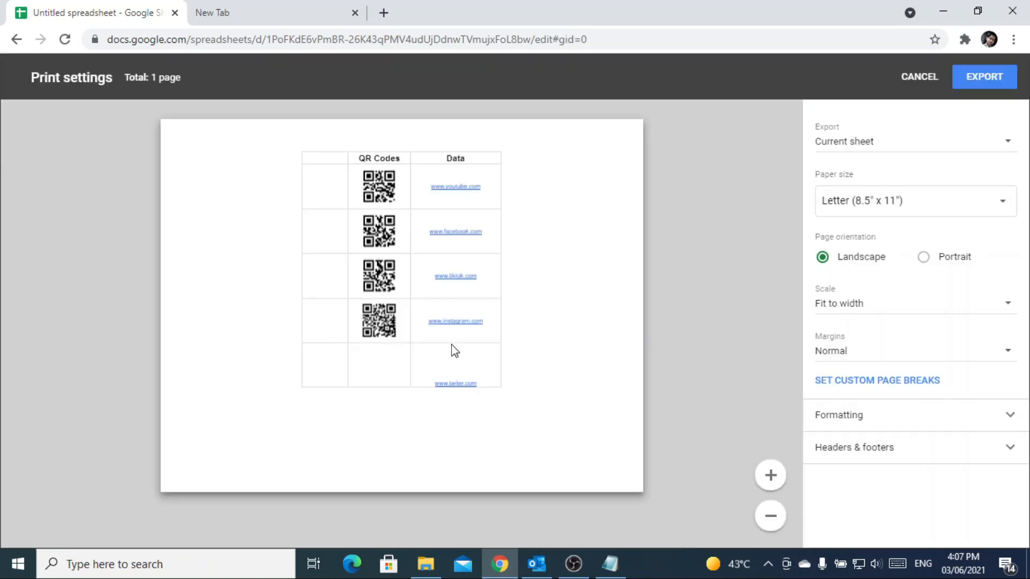
{"action": "left_click", "coordinate": [848, 146]}
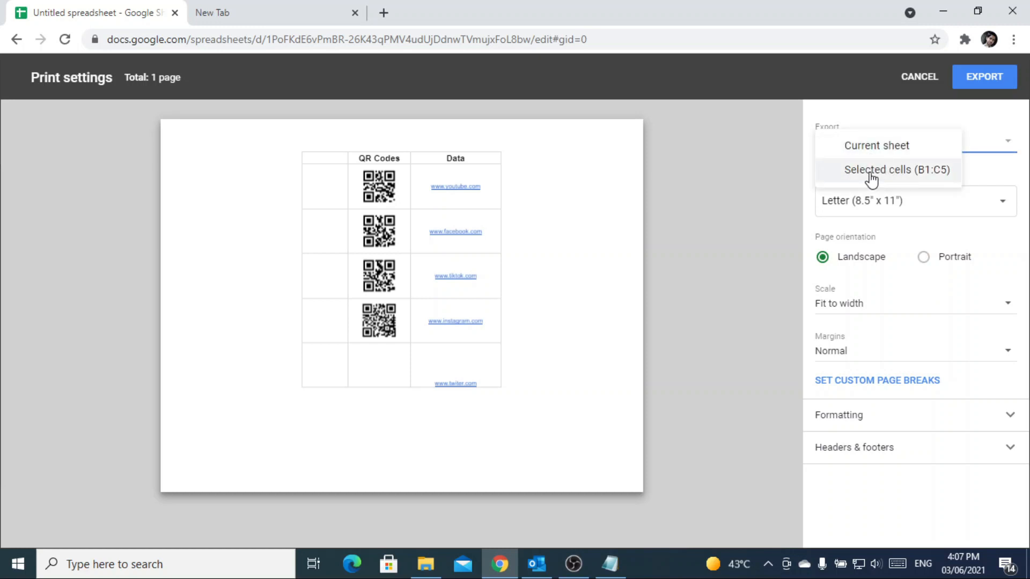
{"action": "left_click", "coordinate": [869, 173]}
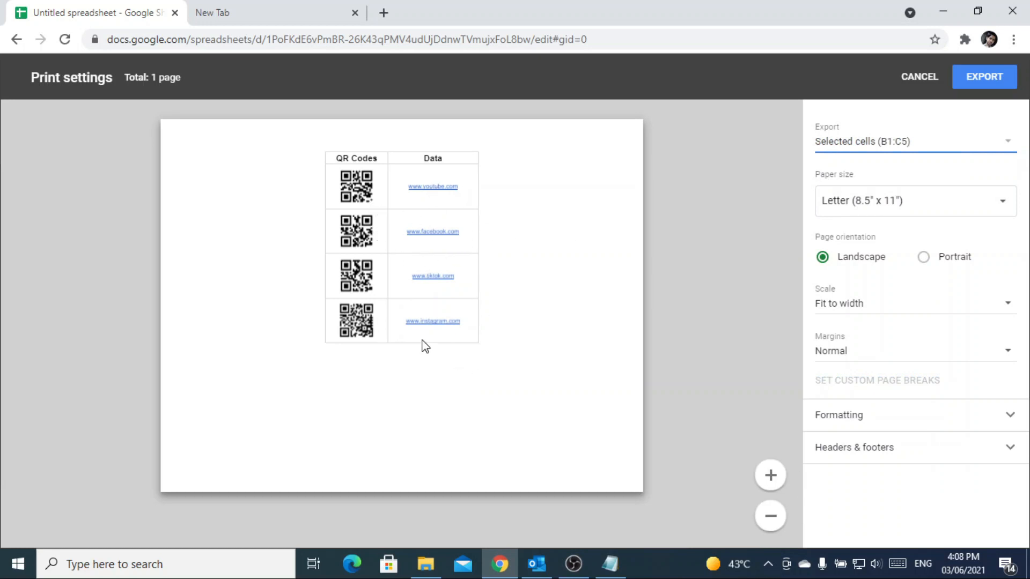
Export the PDF, save it in Documents as "Untitled spreadsheet - Sheet1", and open the downloaded file.
{"action": "left_click", "coordinate": [992, 80]}
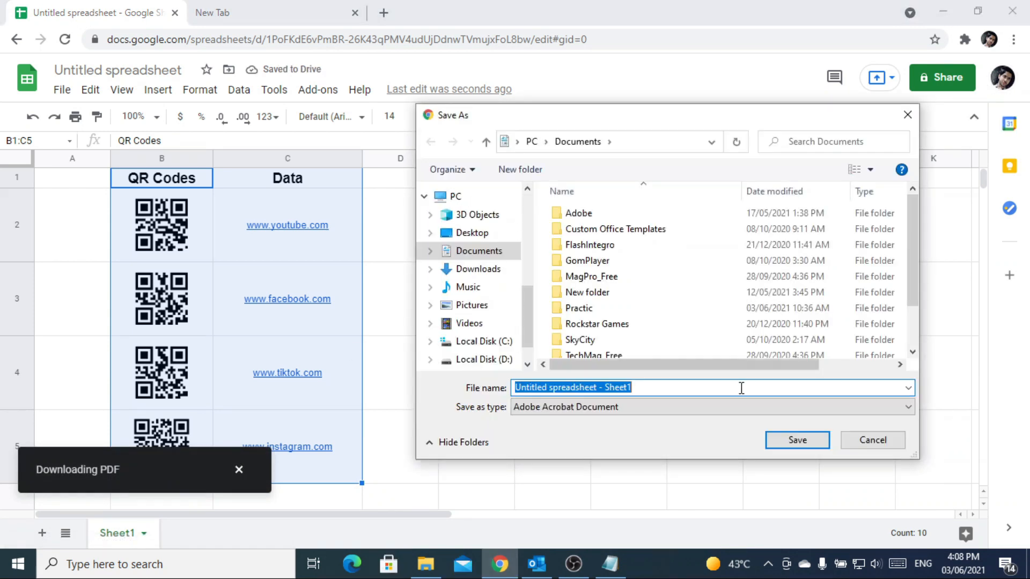
{"action": "left_click", "coordinate": [795, 441]}
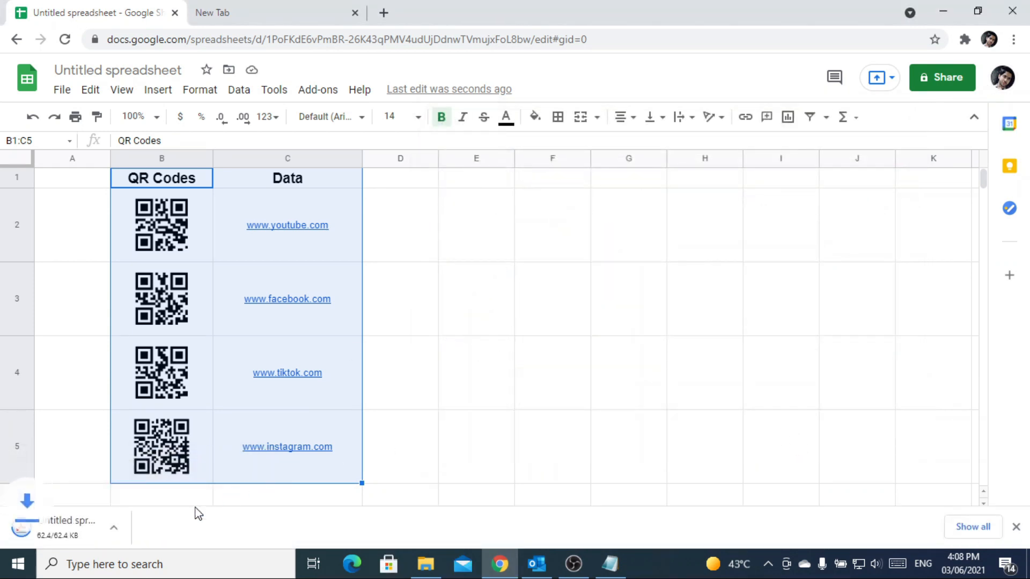
{"action": "left_click", "coordinate": [82, 533]}
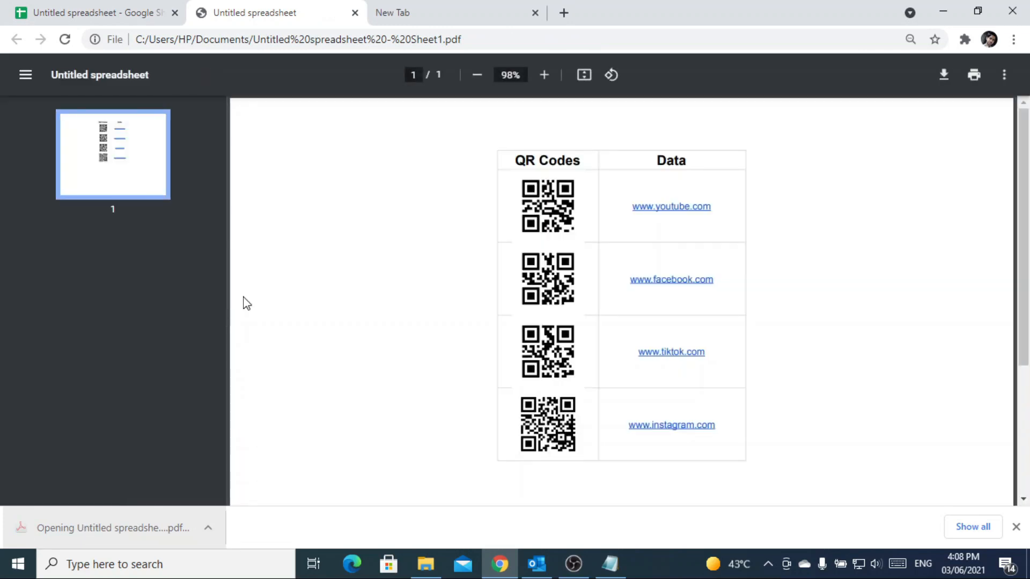